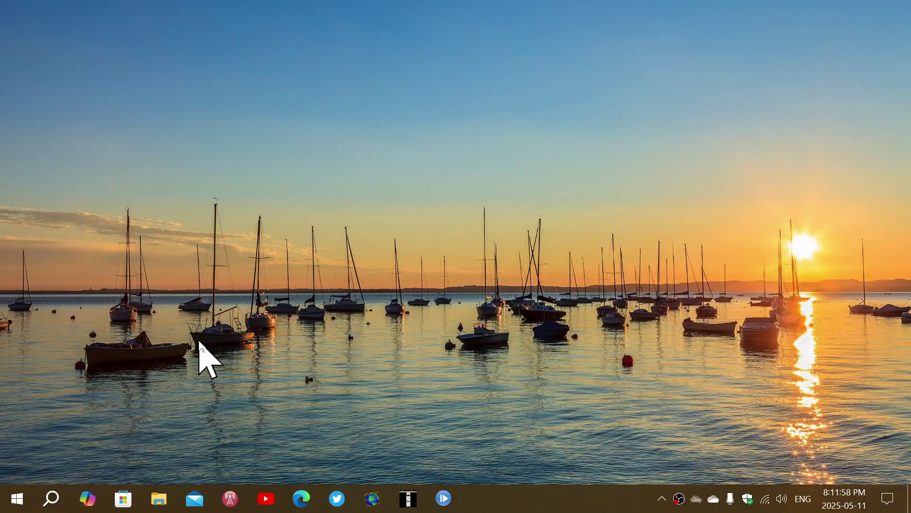
Launch Windows Settings from the Start menu's gear icon.
left_click(18, 498)
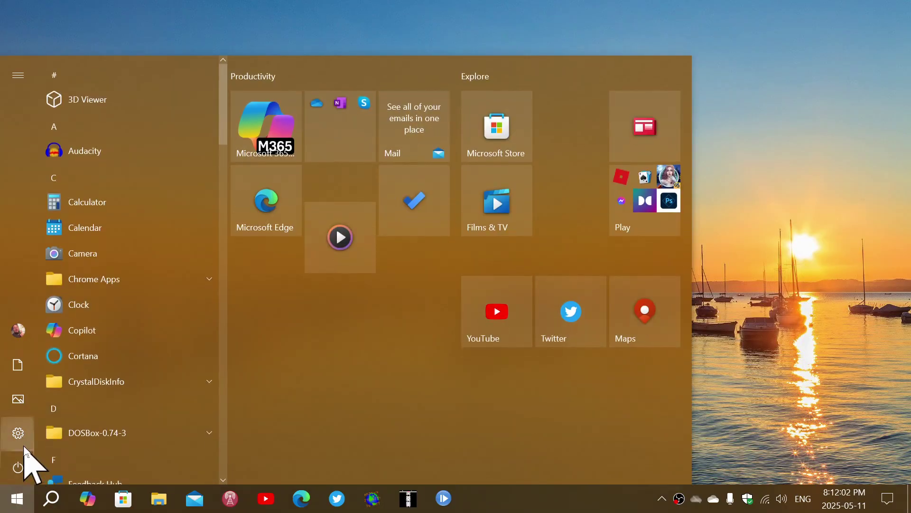
left_click(21, 445)
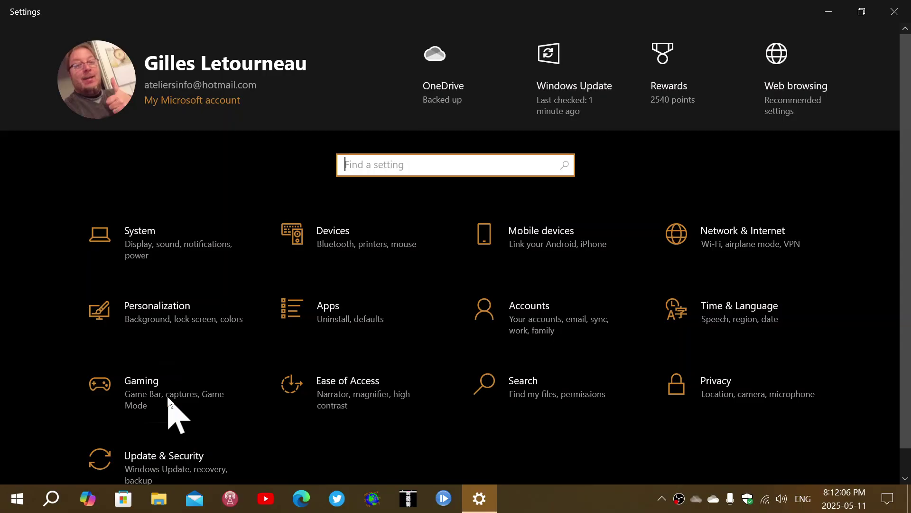
Open Update & Security to show the Windows Update page reporting the PC is up to date.
left_click(186, 464)
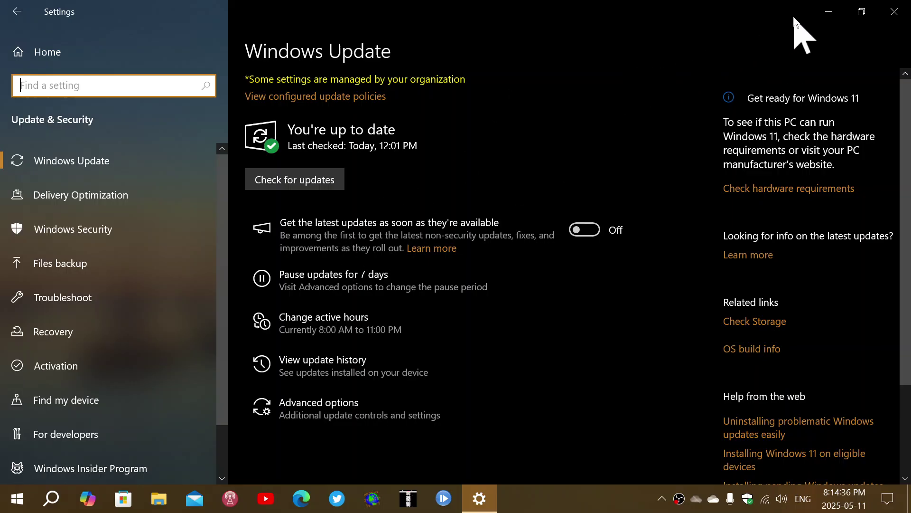
left_click(895, 11)
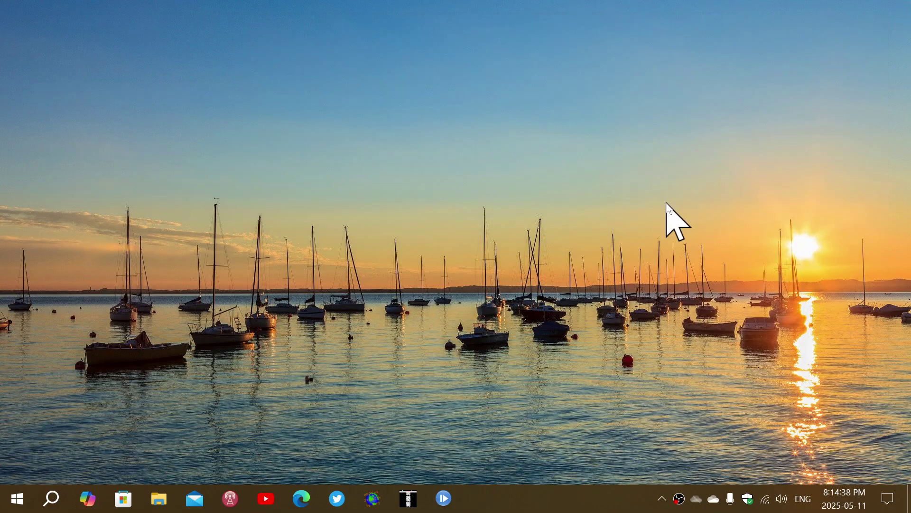